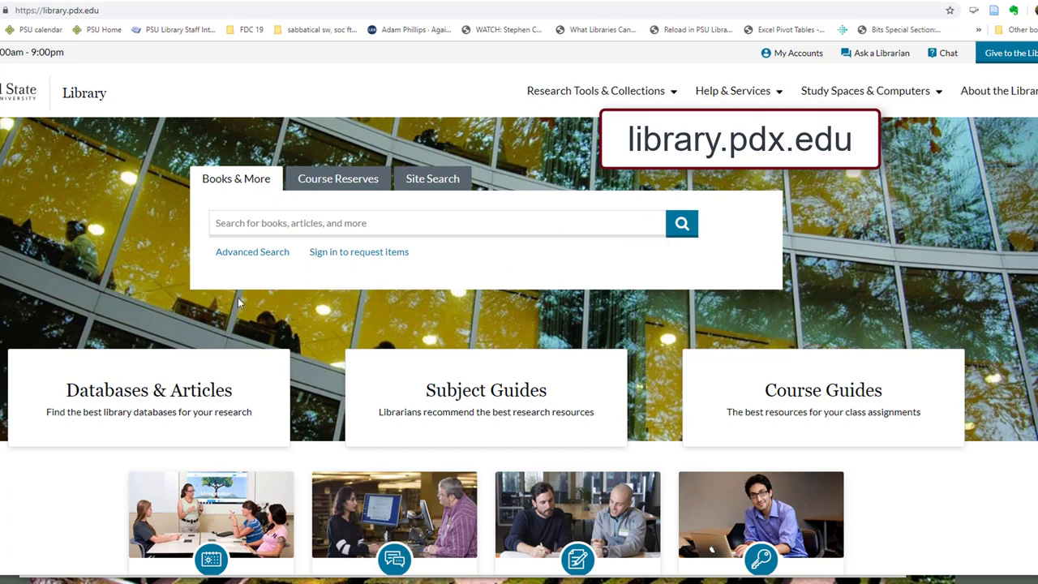
Step: In the library's Databases & Articles list, filter to letter N and scroll down to Nexis Uni
click(183, 400)
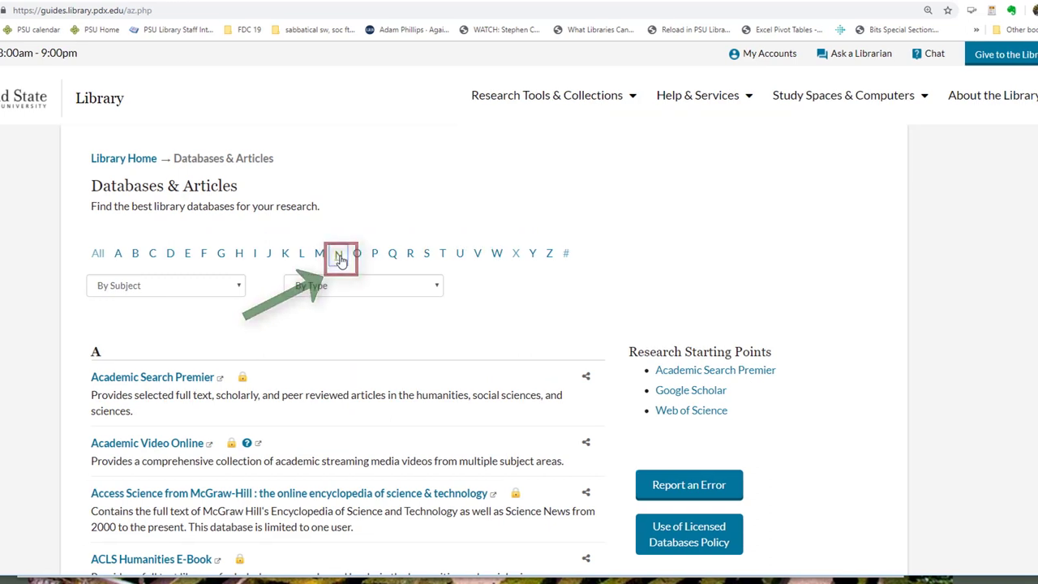
click(341, 258)
scroll(344, 307, down, 3)
scroll(350, 307, down, 10)
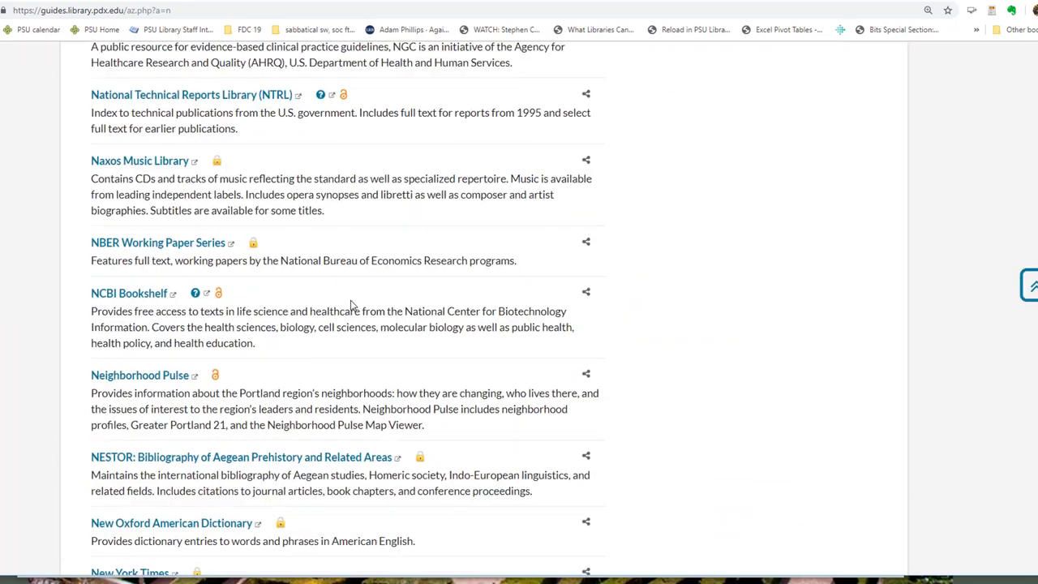
scroll(350, 306, down, 5)
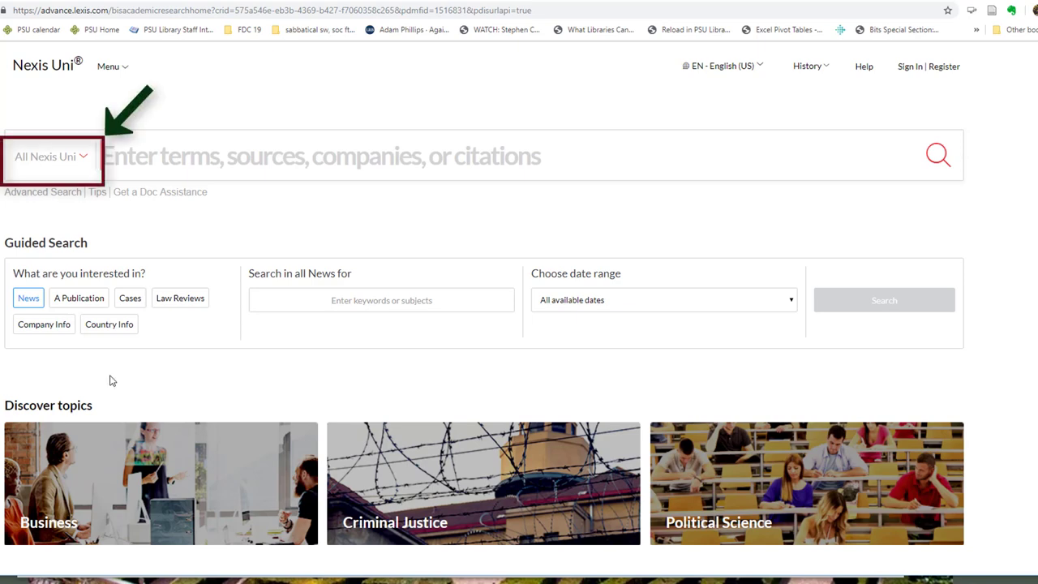
Step: Open the Narrow By panel from the All Nexis Uni dropdown beside the search bar
click(68, 162)
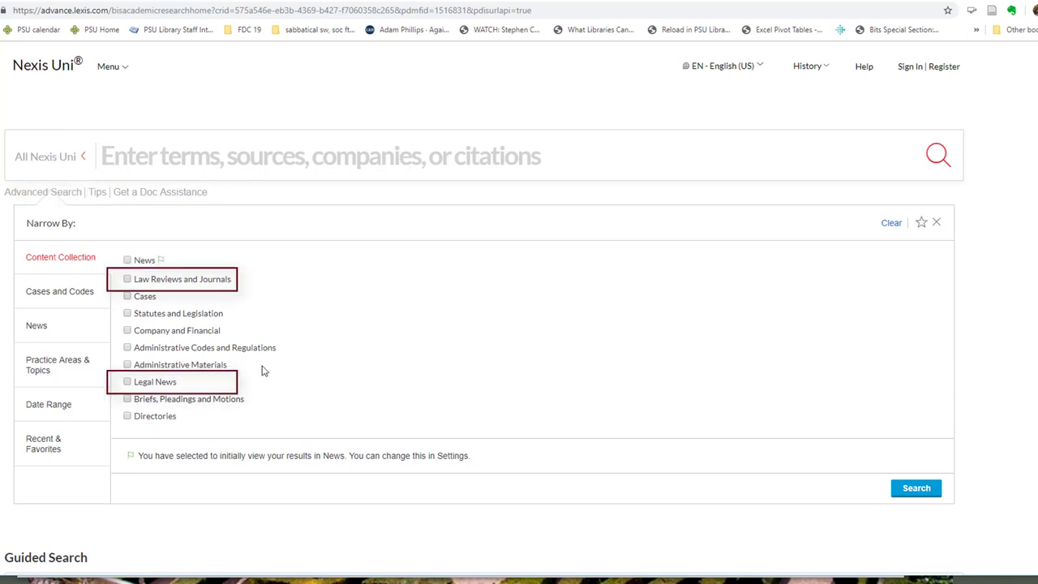
Step: Check the Law Reviews and Journals and Legal News content collections
click(140, 284)
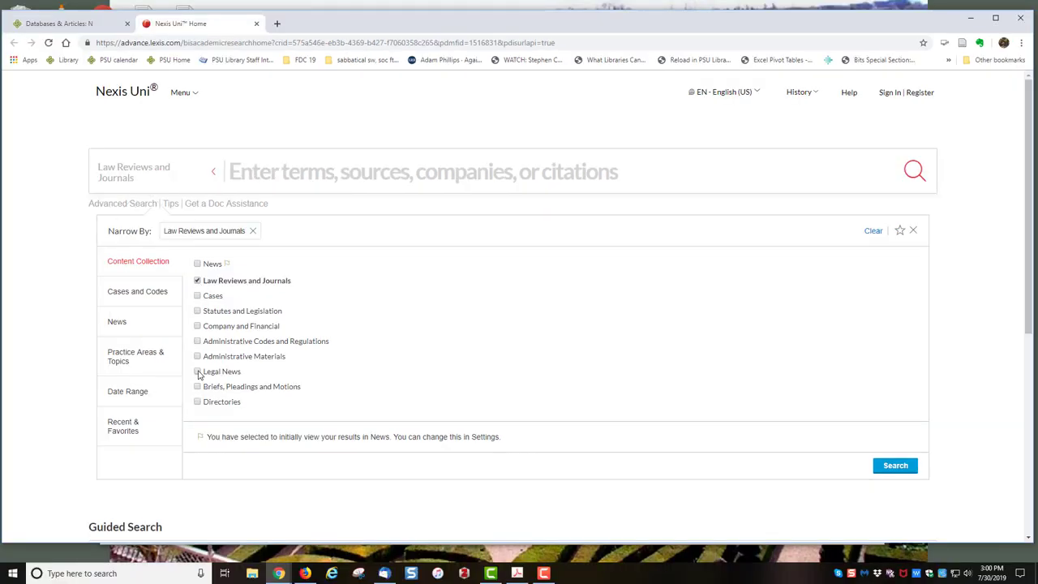
click(198, 372)
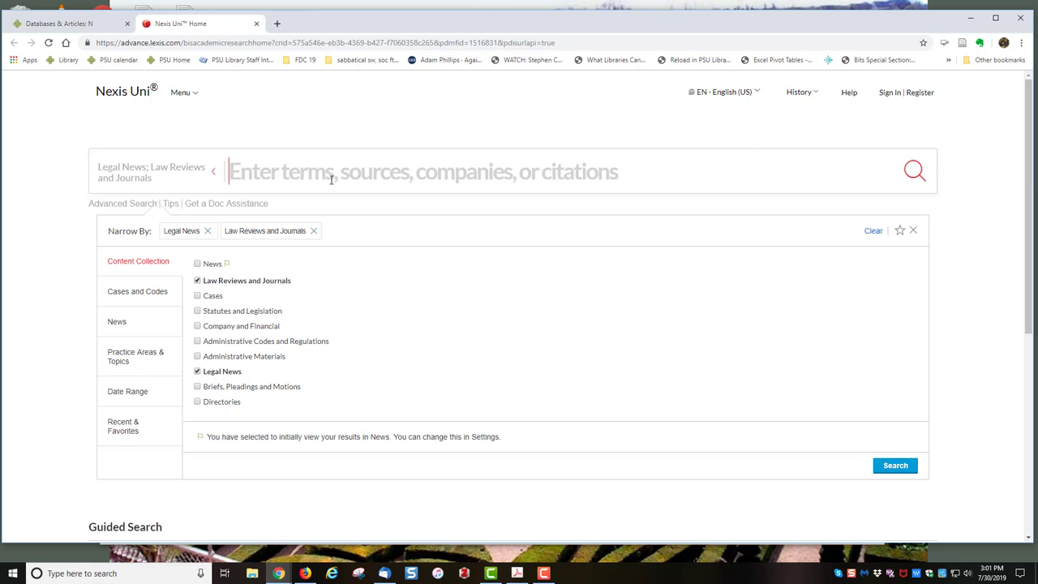
Step: Enter "work for hire" and "joint authors" and "book publishing" in the search box
text(")
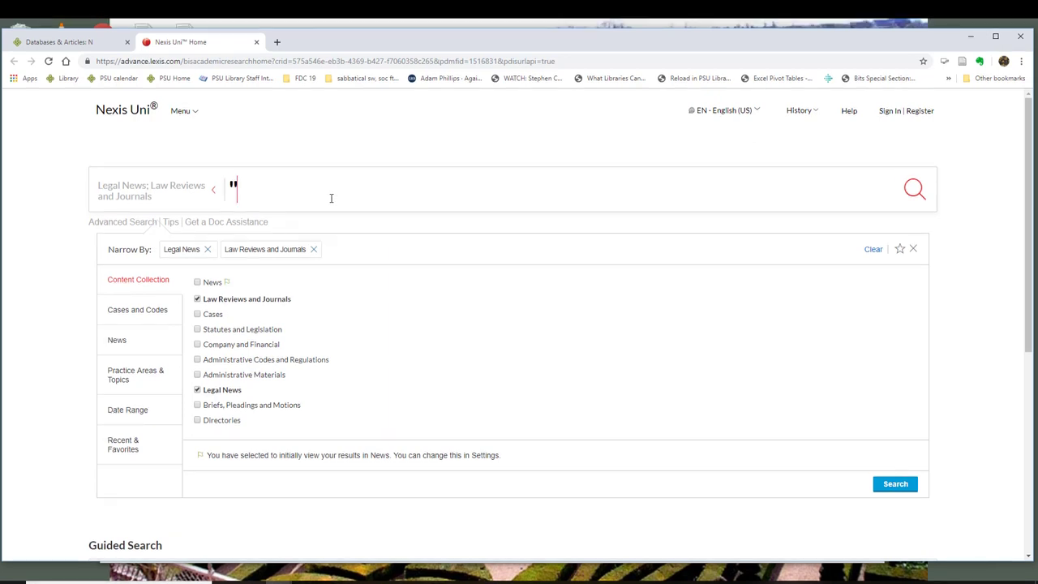
text(work for hi)
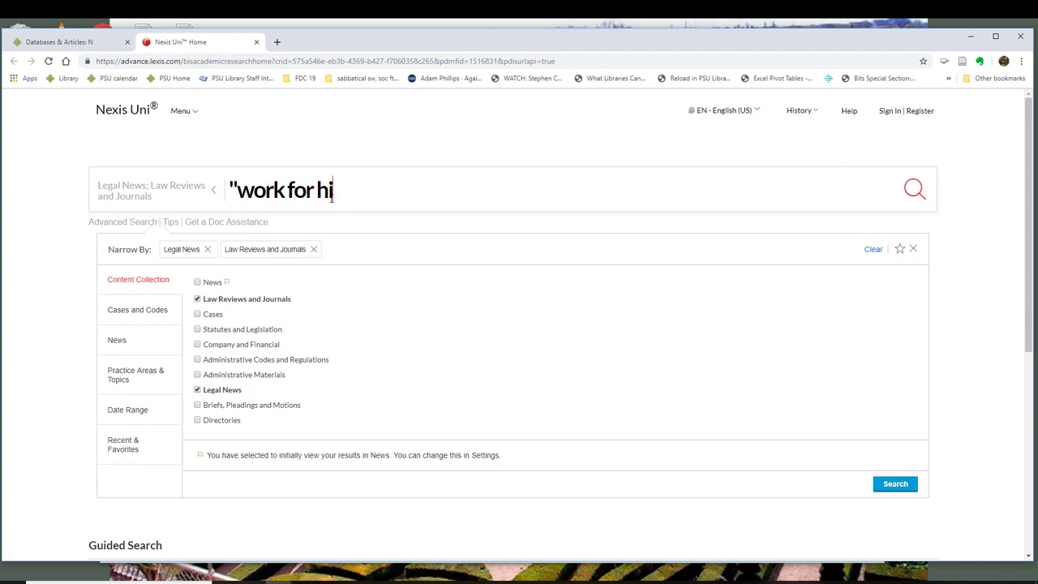
text(re" and)
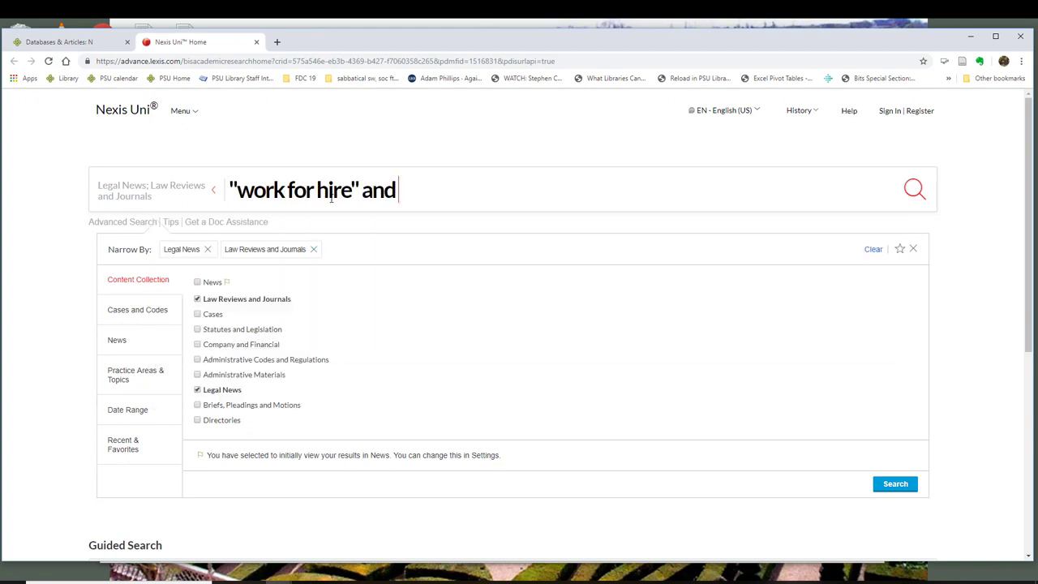
text( "journ)
key(BackSpace)
key(BackSpace)
key(BackSpace)
text(int authors)
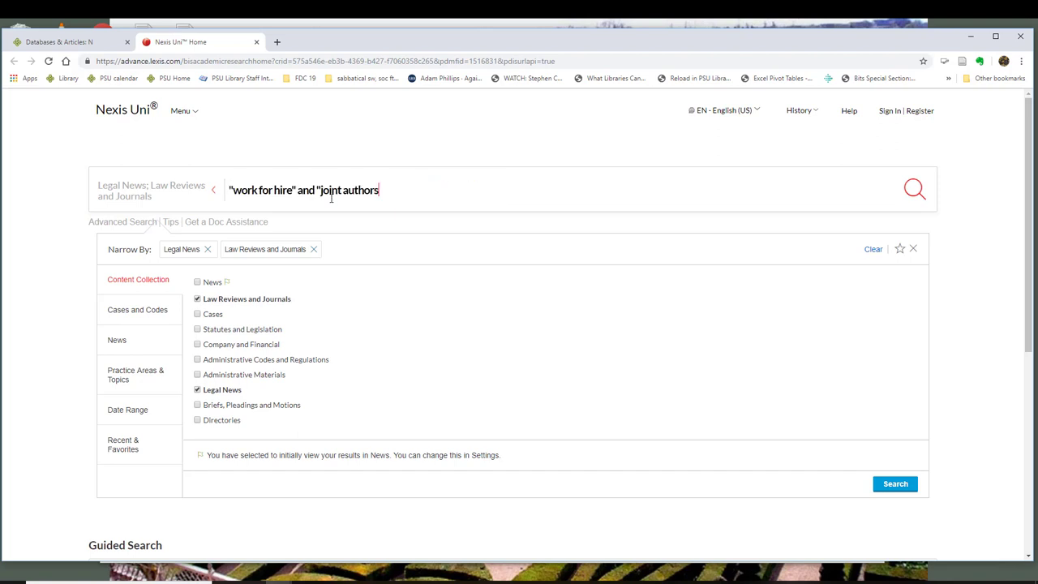
text(" and "b)
text(ook publishing")
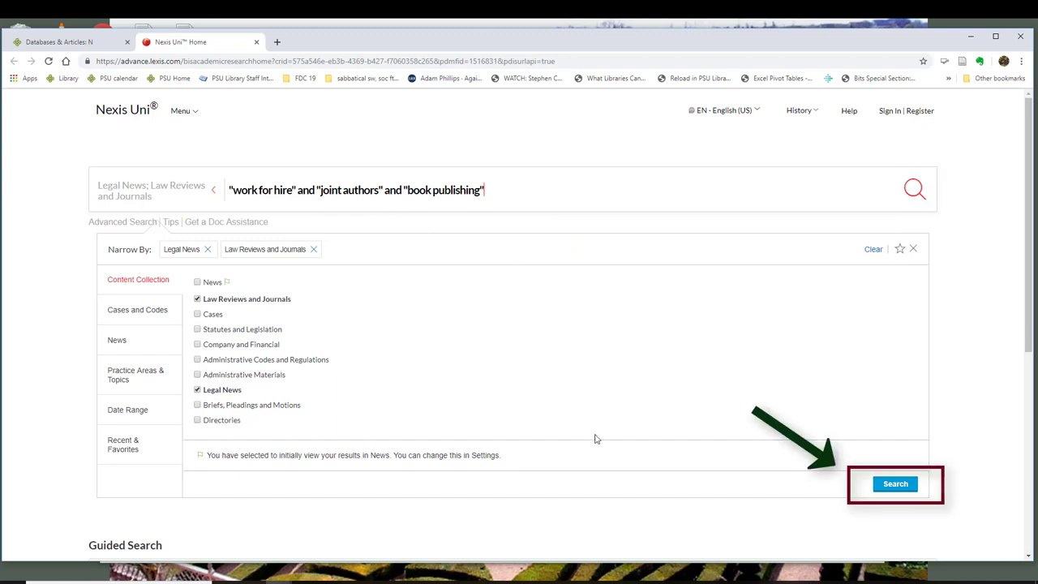
Step: Run the search from the Narrow By panel and scroll through the 23 Law Reviews and Journals results
click(894, 484)
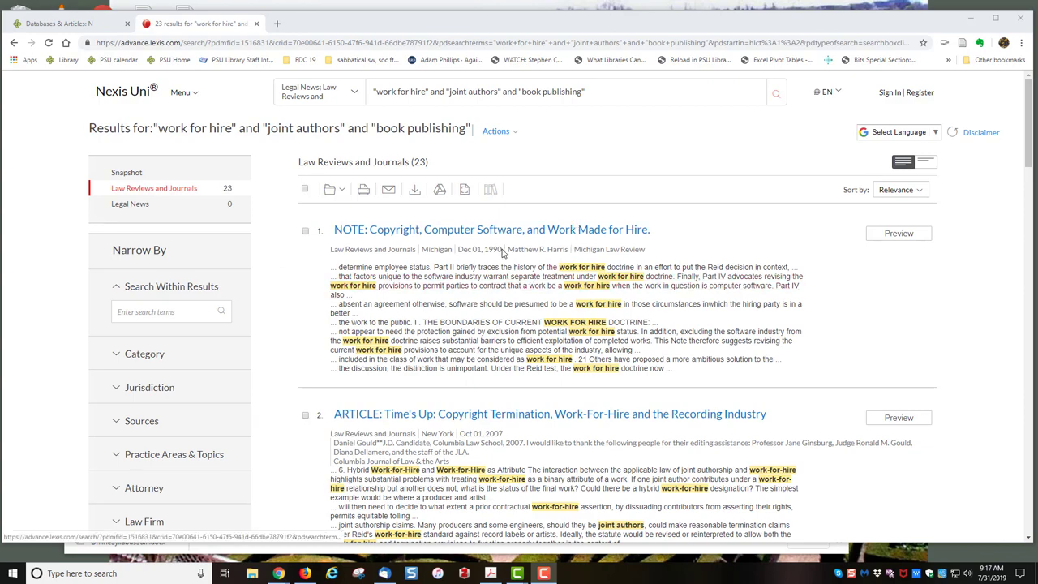
scroll(502, 273, down, 1)
scroll(501, 272, down, 2)
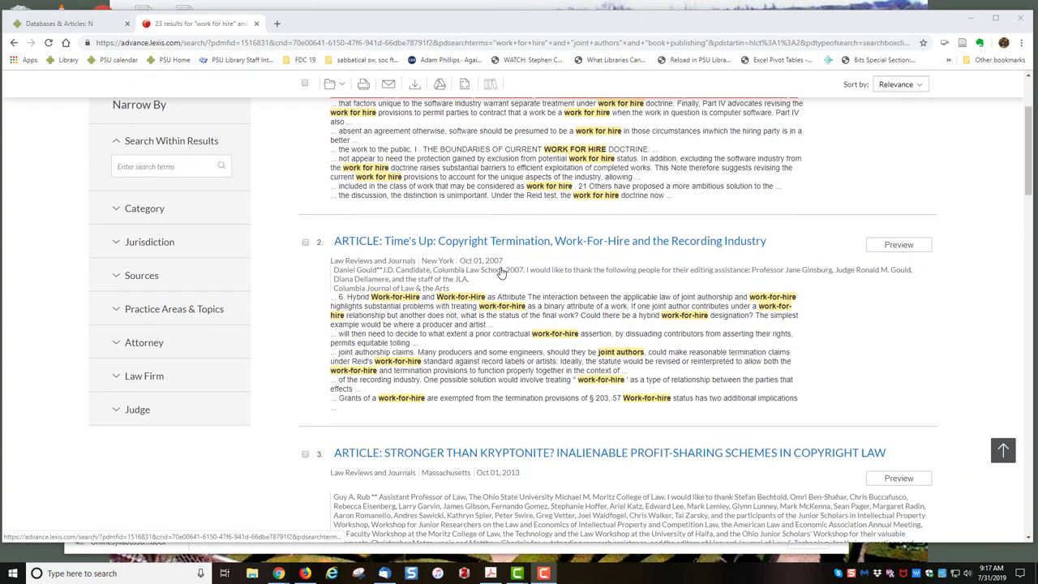
scroll(502, 272, down, 1)
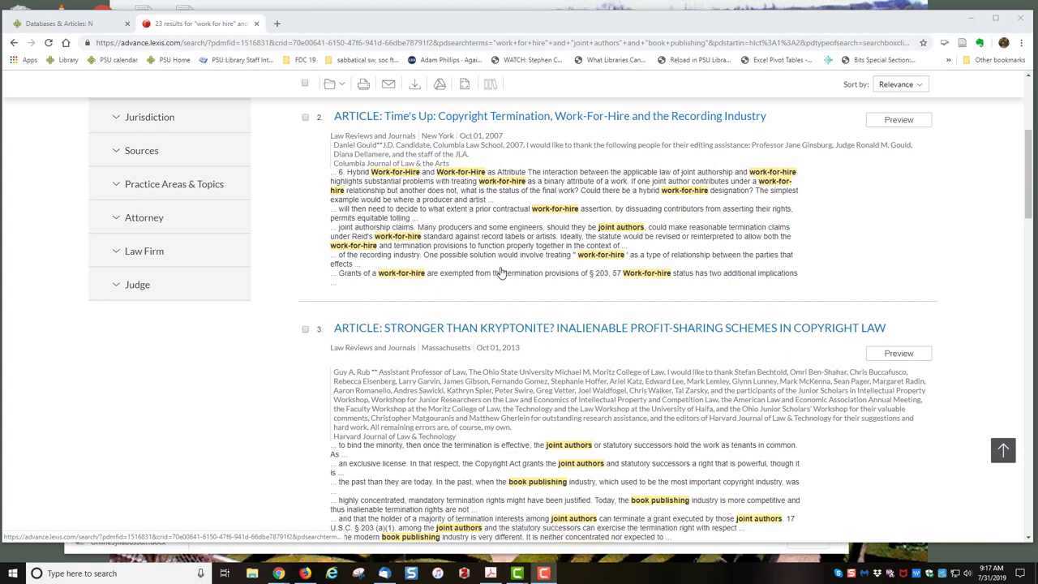
scroll(501, 272, up, 3)
scroll(510, 252, up, 1)
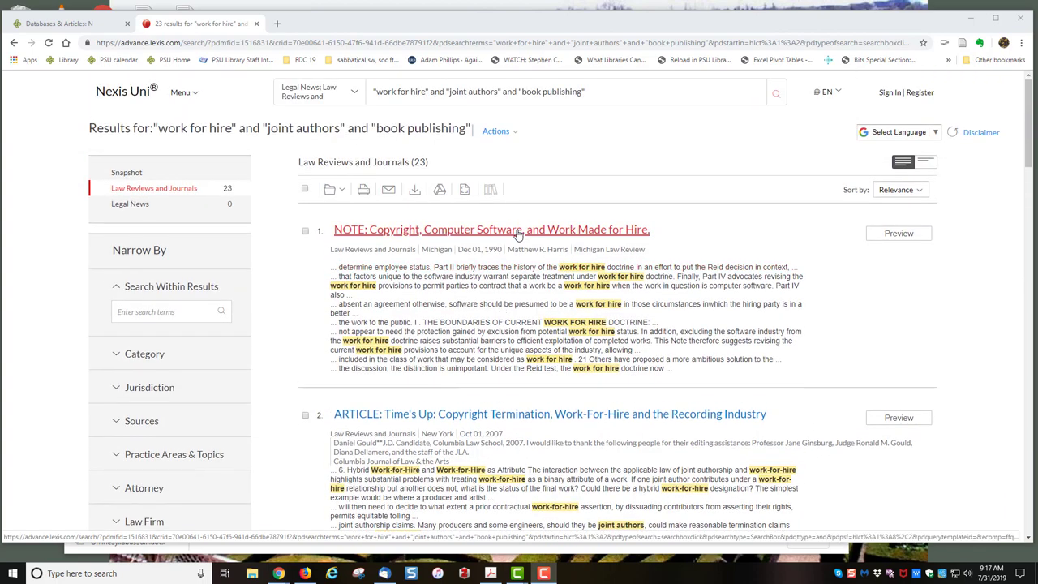
click(518, 232)
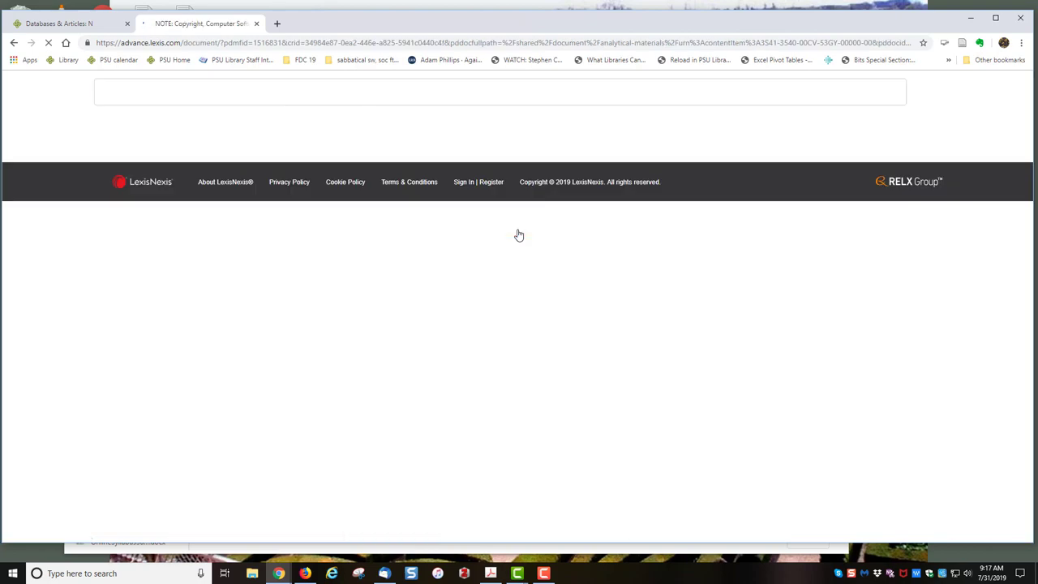
scroll(528, 289, down, 2)
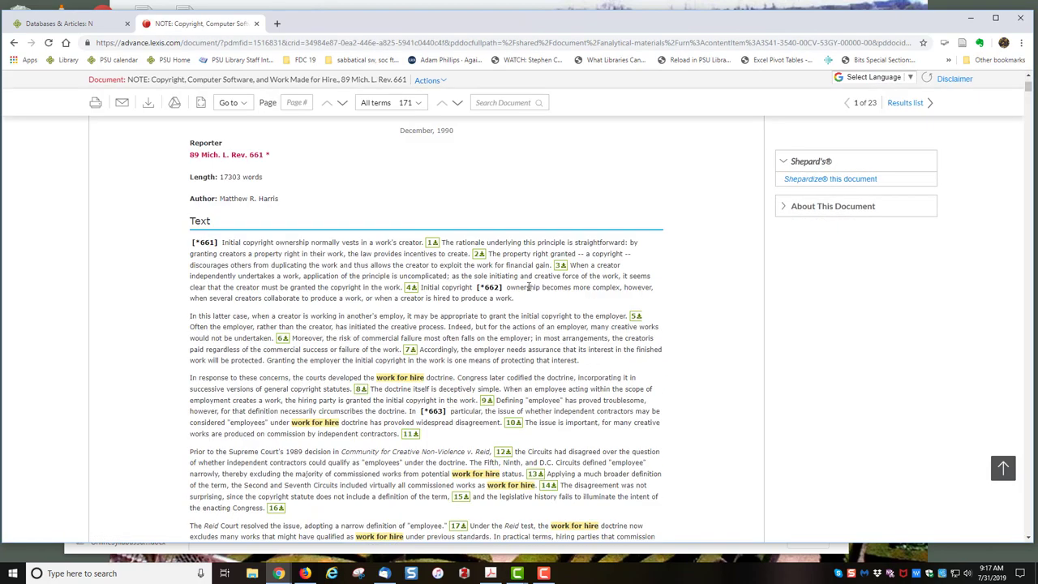
scroll(528, 288, down, 2)
scroll(528, 288, down, 2)
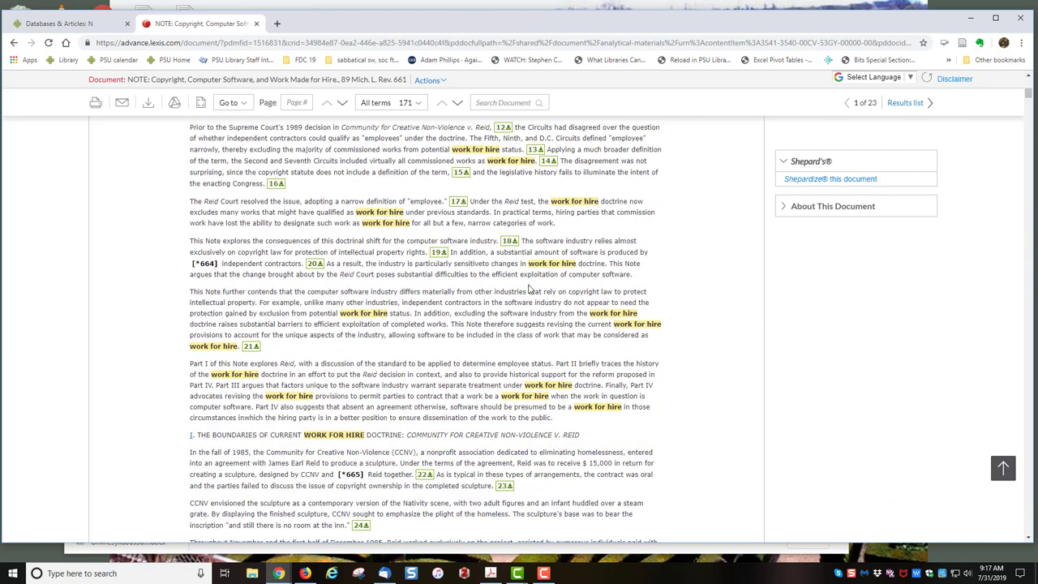
scroll(527, 289, up, 1)
scroll(527, 289, up, 2)
scroll(528, 289, up, 1)
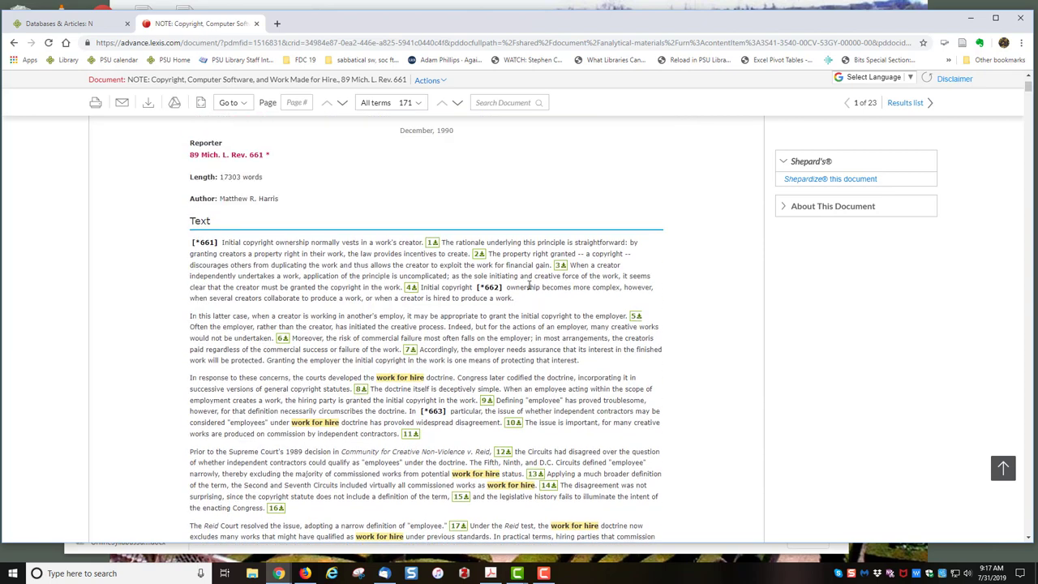
scroll(528, 288, up, 2)
scroll(528, 289, up, 1)
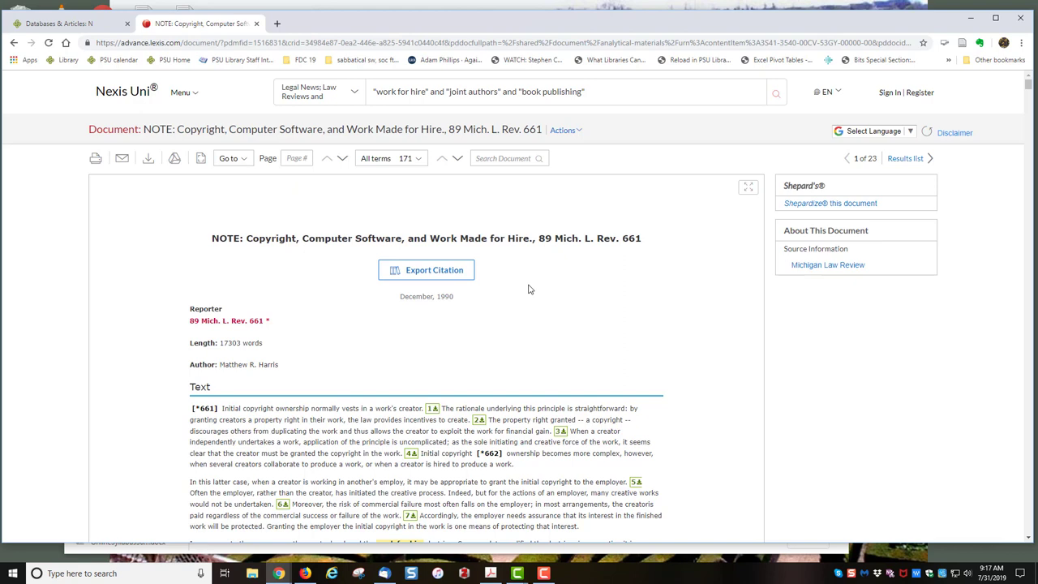